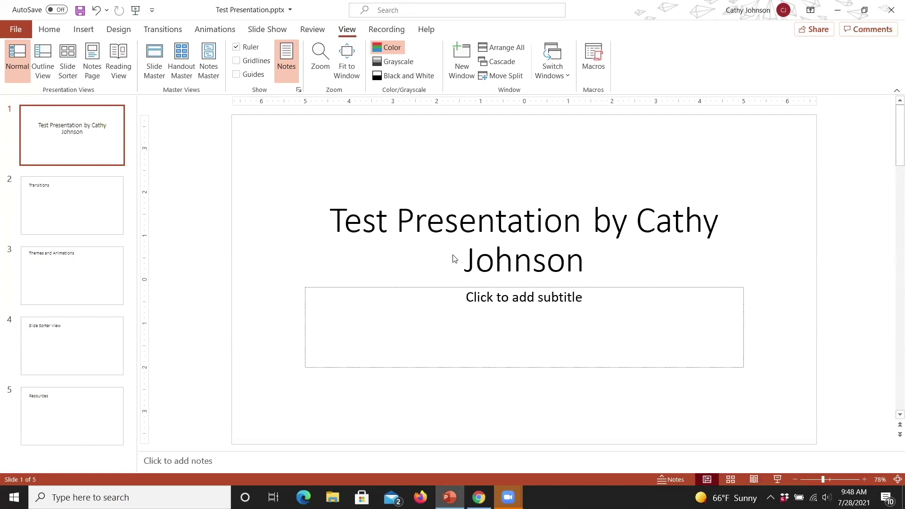
Step: Focus the slide 1 thumbnail and bring up the Transitions settings for the title slide
key(shift+F6)
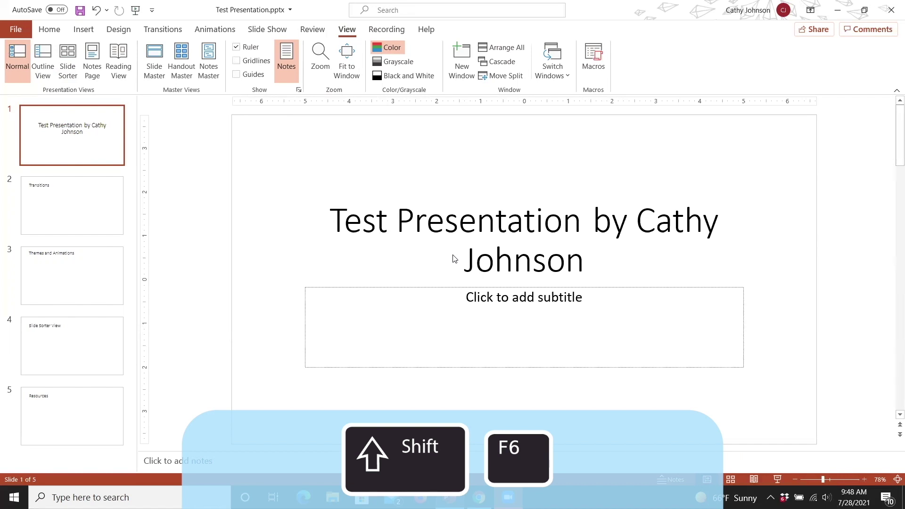
key(shift+F6)
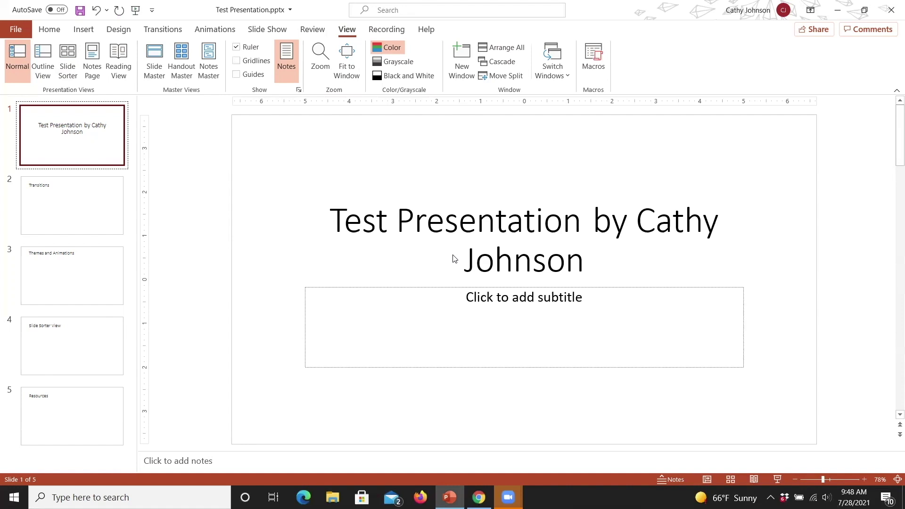
key(alt+k)
key(k)
key(t)
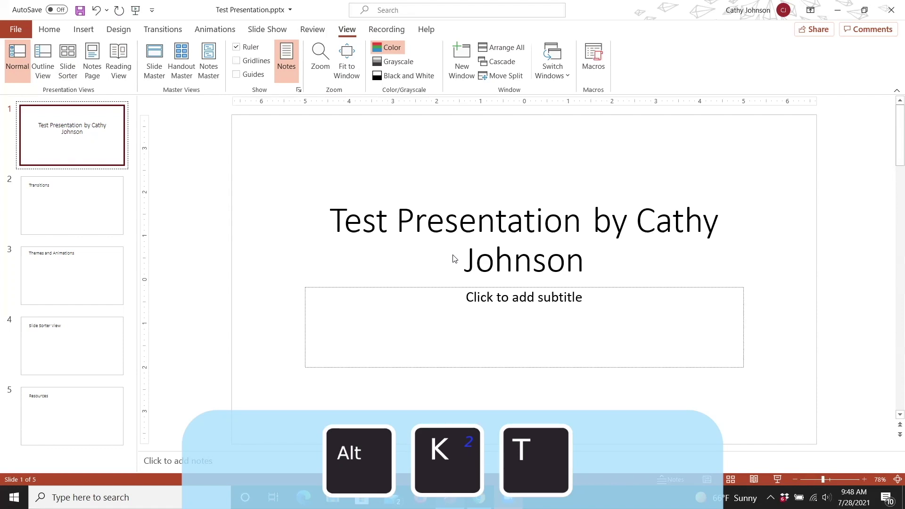
Step: Expand the transitions gallery and move past Flash, Checkerboard, Box and Blinds to Curtains
key(alt+k)
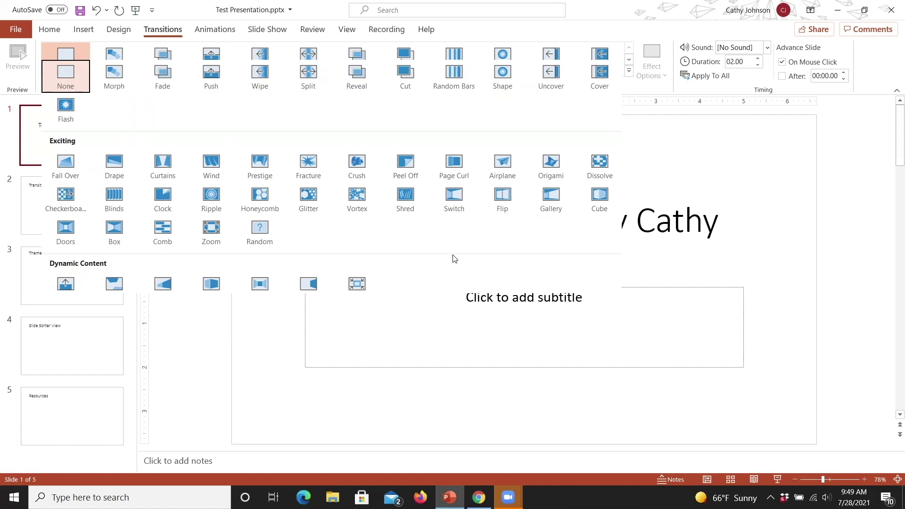
key(Down)
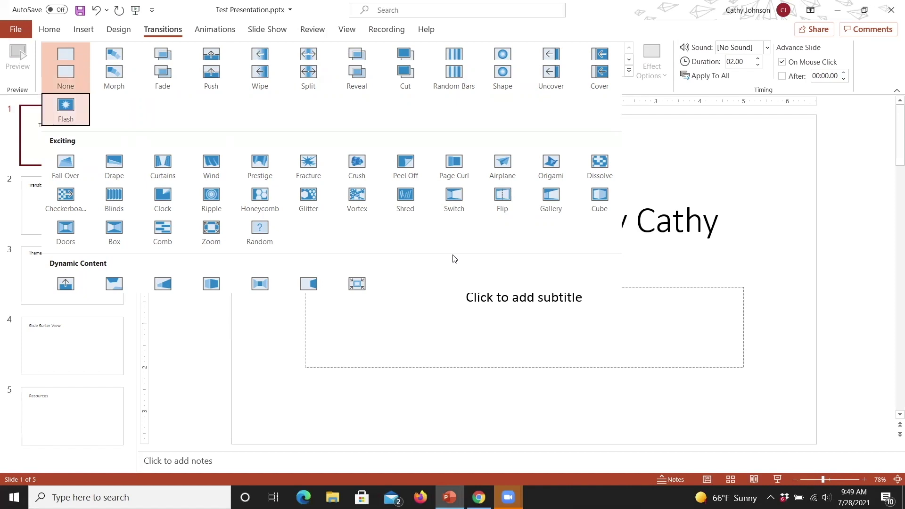
key(Down)
key(Down)
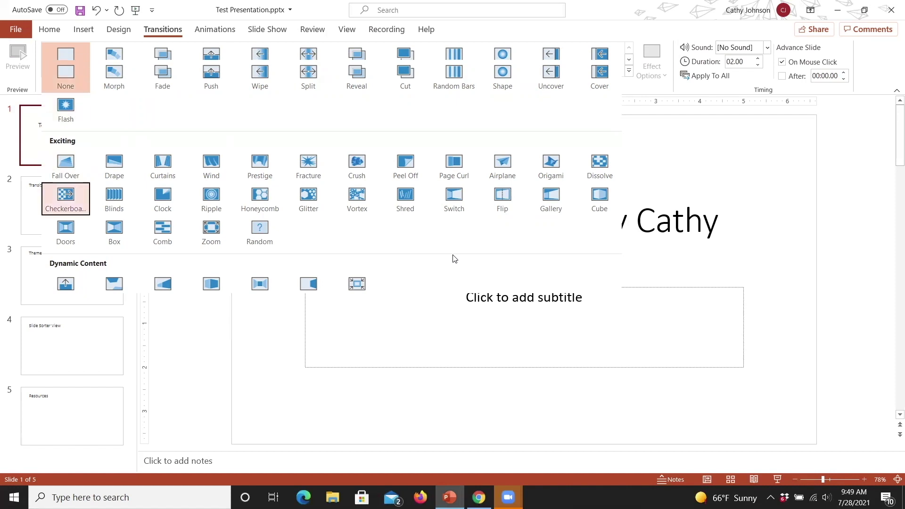
key(Down)
key(Right)
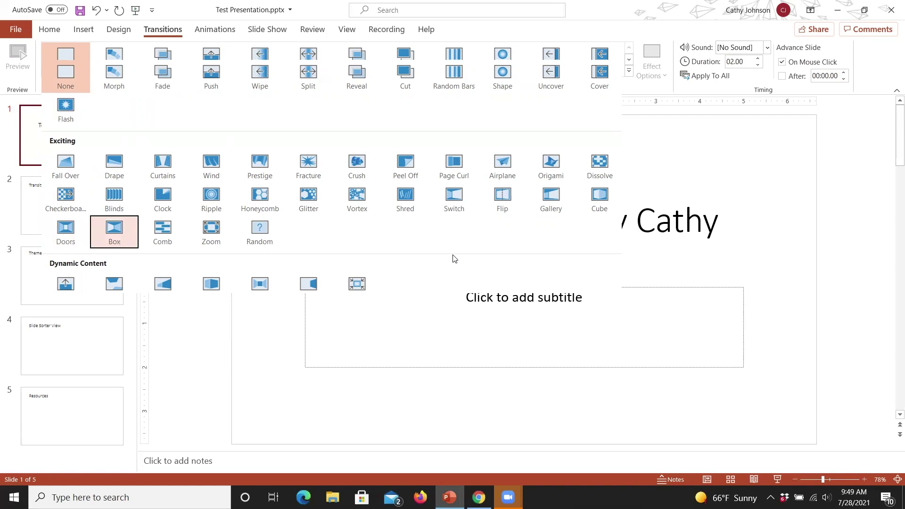
key(Up)
key(Up)
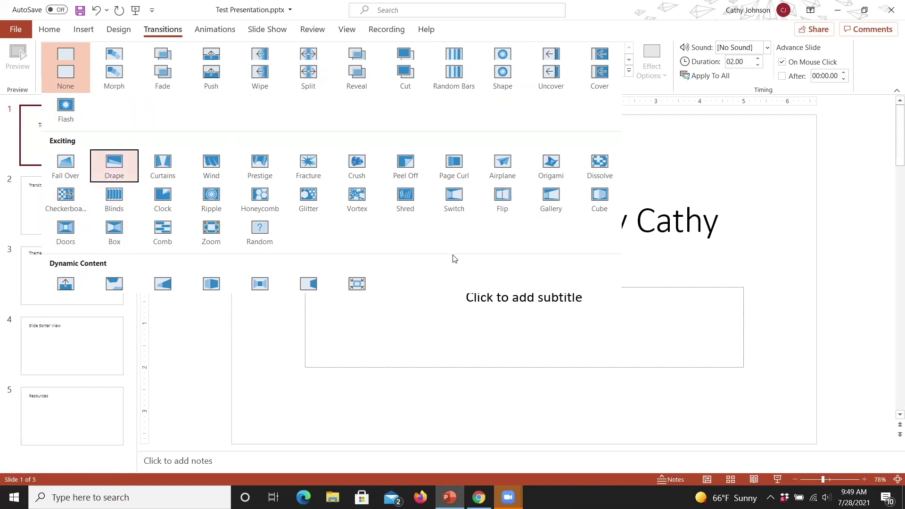
key(Right)
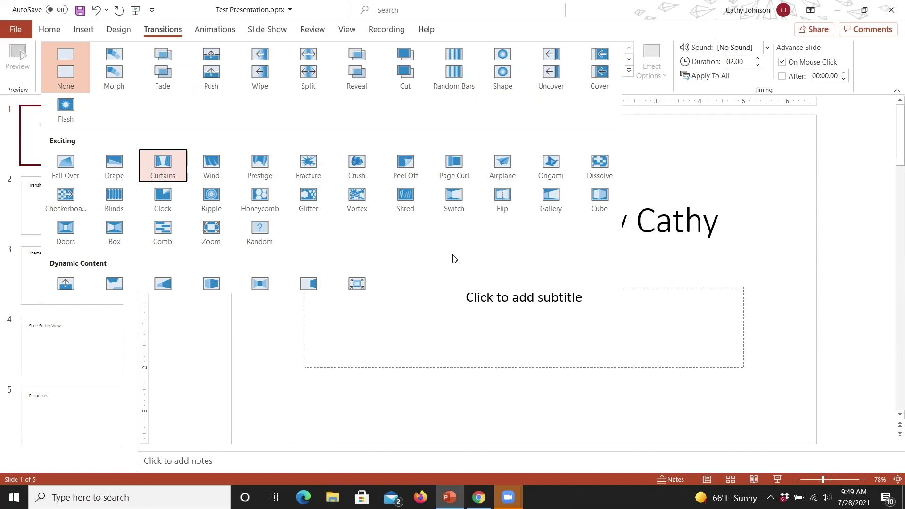
Step: Apply Curtains to the title slide, then show and dismiss the Transitions KeyTips
key(Return)
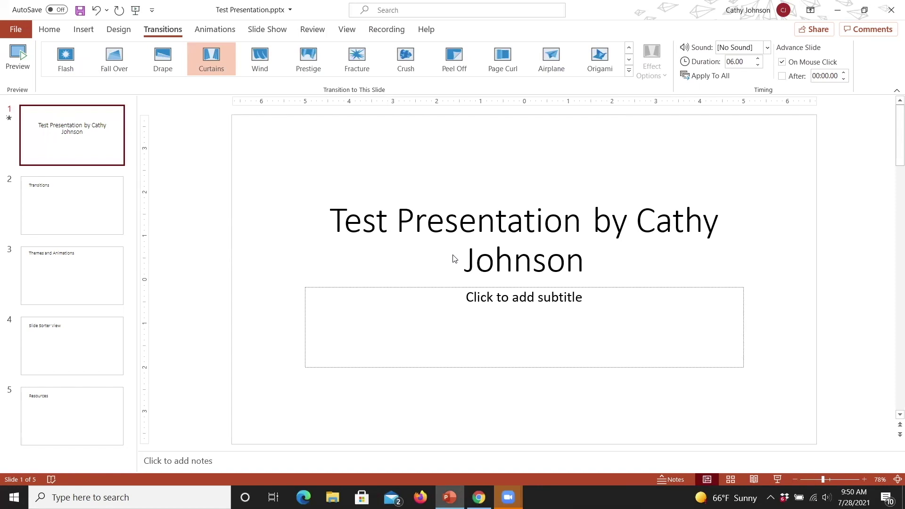
key(alt+k)
key(t)
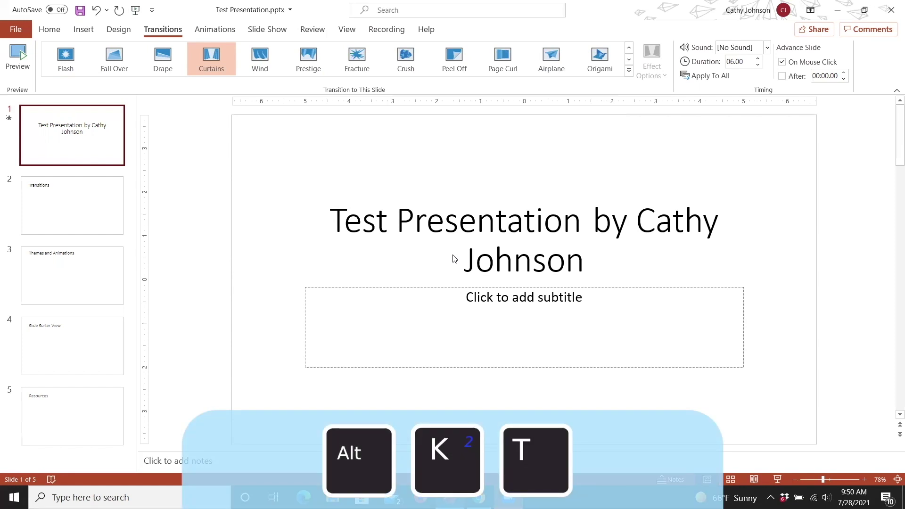
key(alt+k)
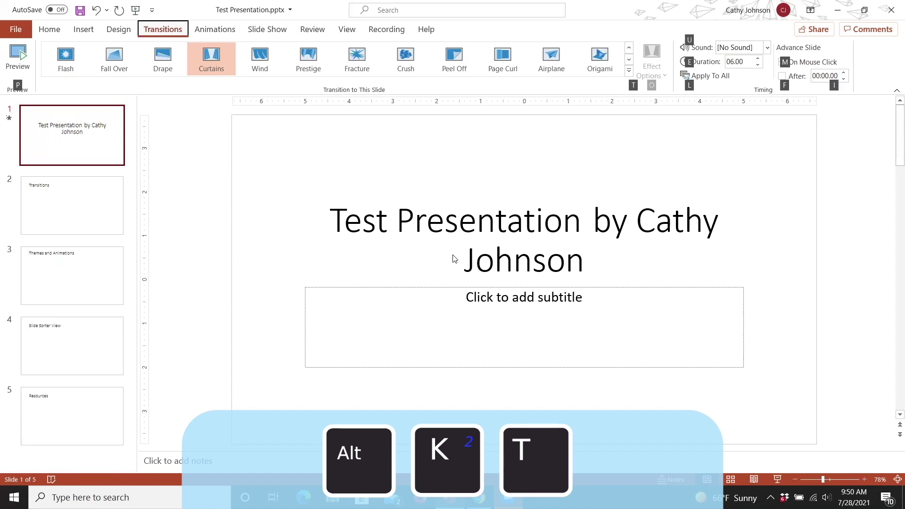
key(t)
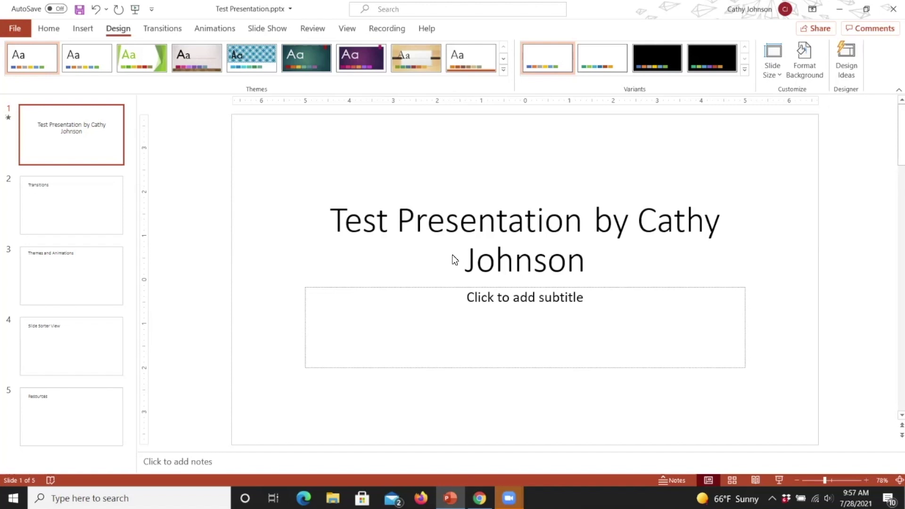
Step: Preview the red theme, then apply the blue banded theme to all five slides
key(alt)
key(g)
key(h)
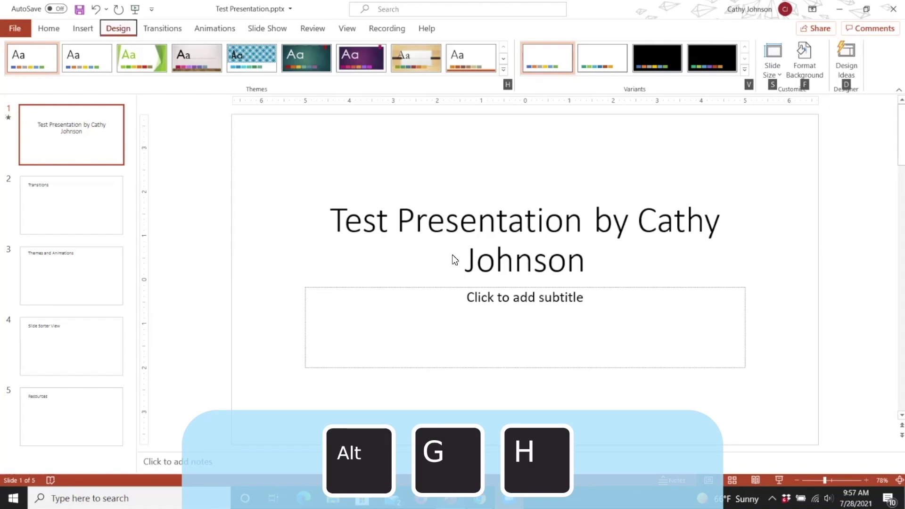
key(h)
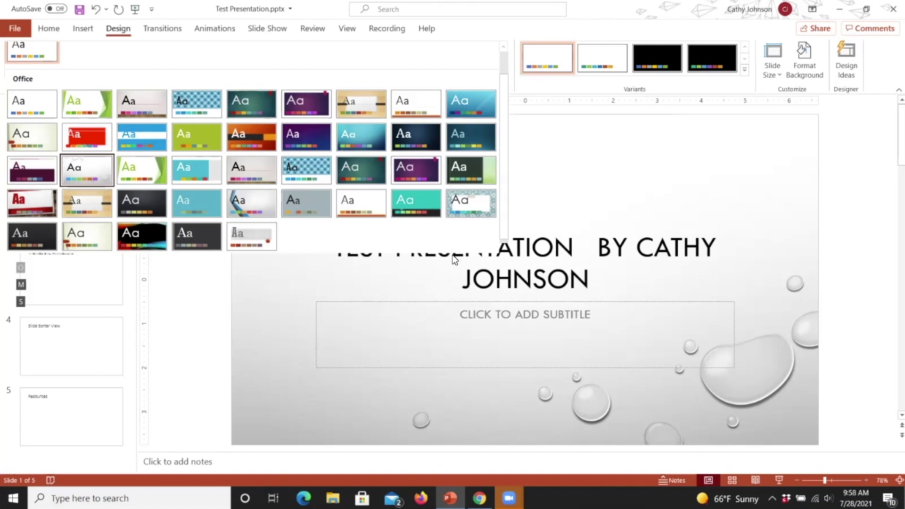
key(Up)
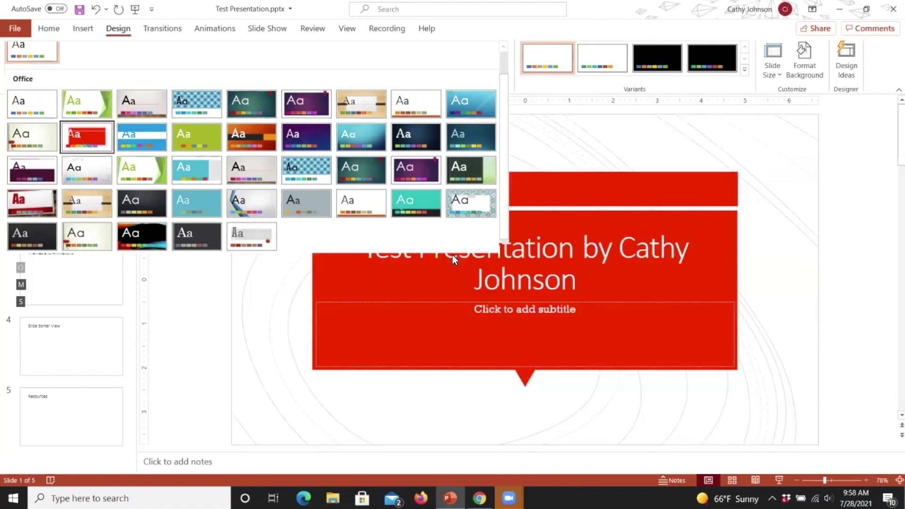
key(Right)
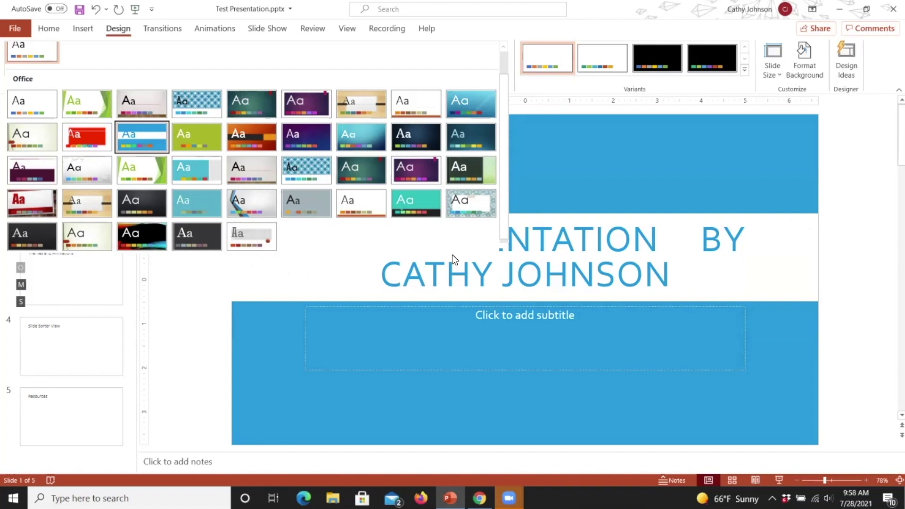
key(Return)
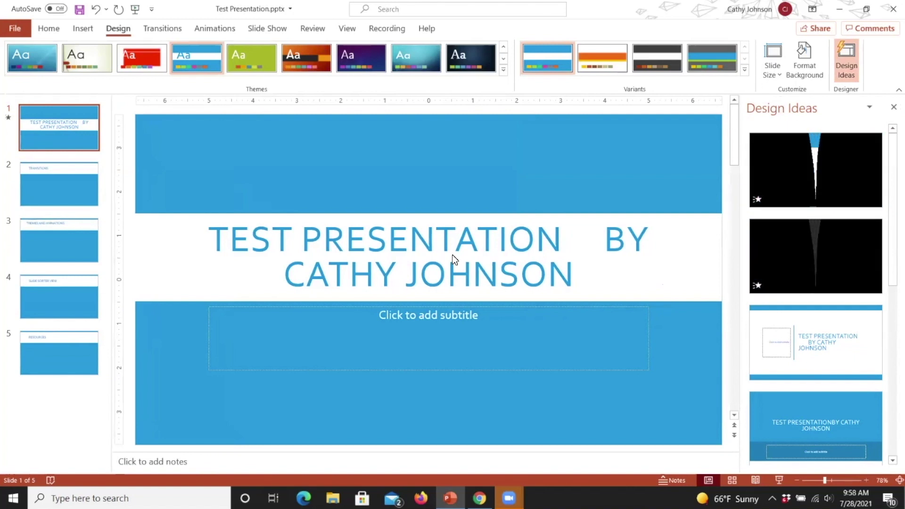
Step: Bring up the Design tab's apply options for the current Banded theme
key(alt+g)
key(h)
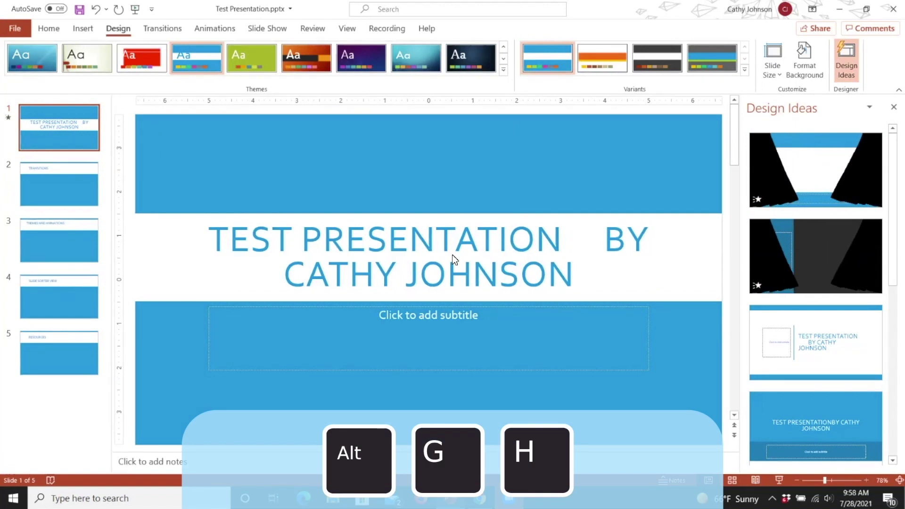
key(alt+g)
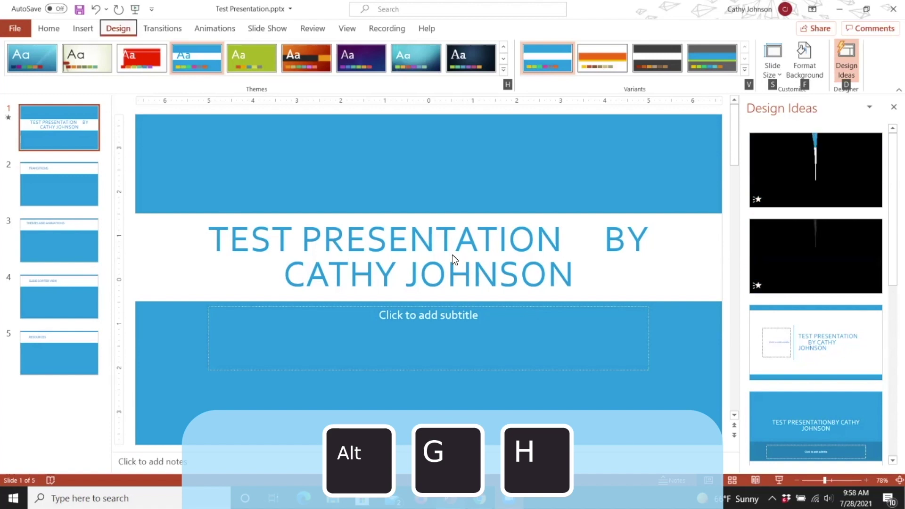
key(h)
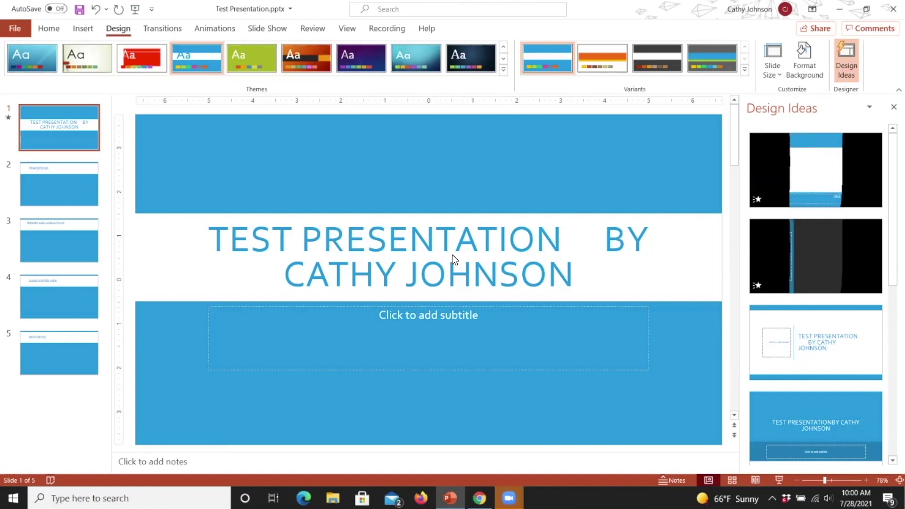
Step: Select the title placeholder and all its text, TEST PRESENTATION BY CATHY JOHNSON
key(Tab)
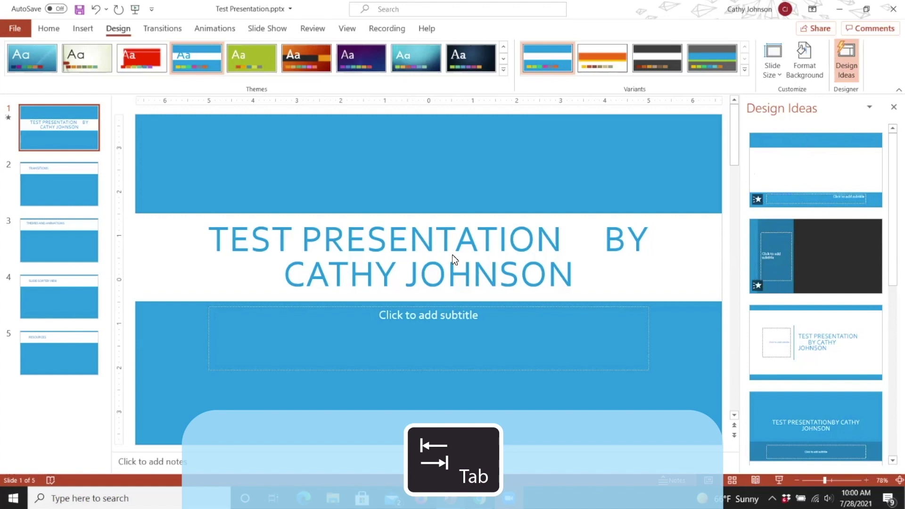
key(Tab)
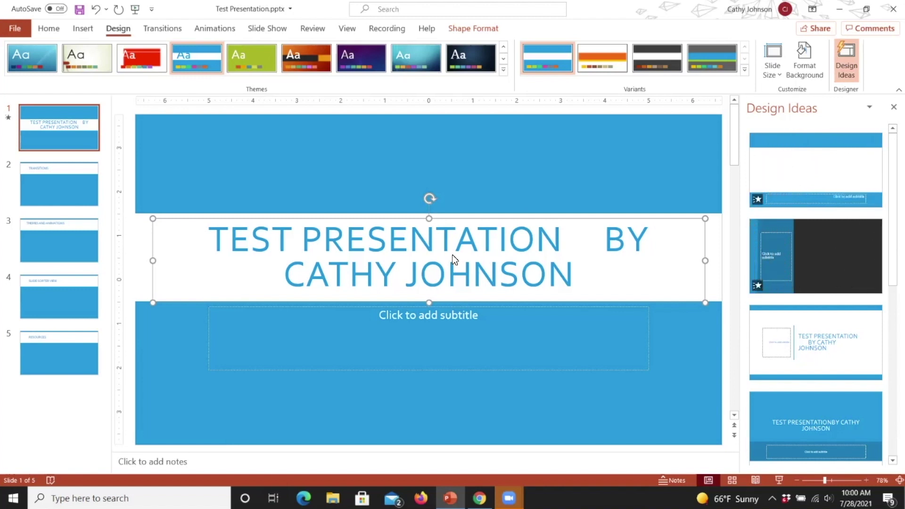
triple_click(454, 260)
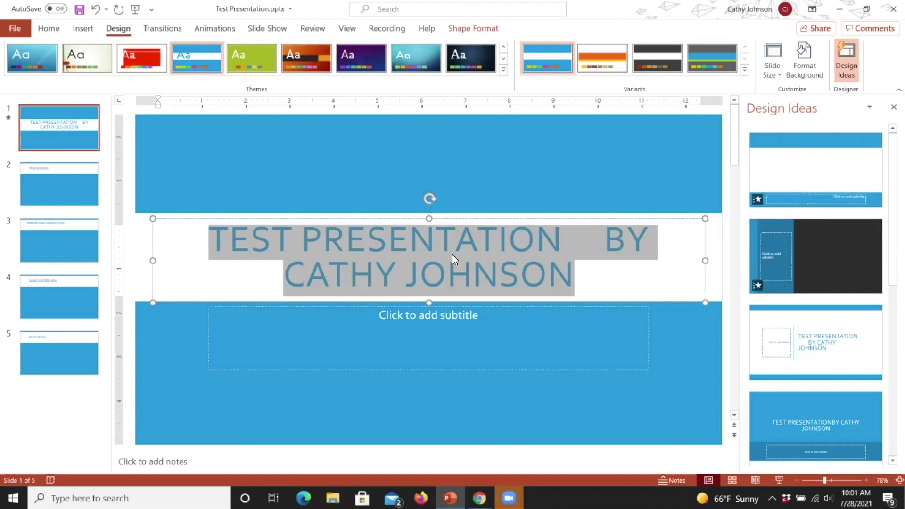
Step: Give the title text the Color Pulse emphasis animation from the Animations gallery
key(alt+a)
key(s)
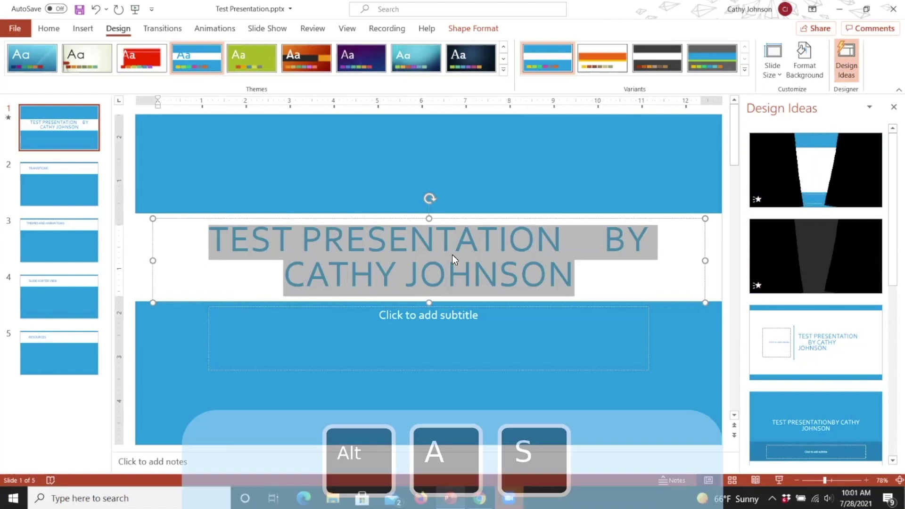
key(alt+a)
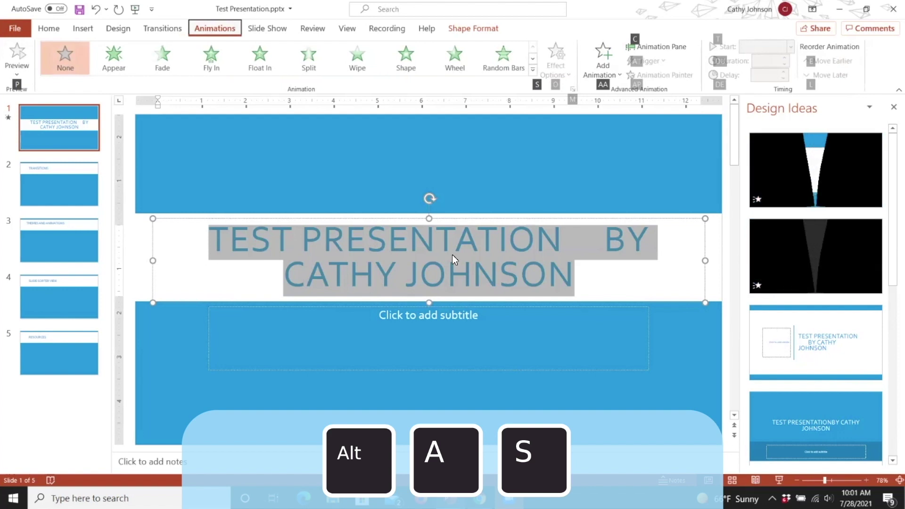
key(s)
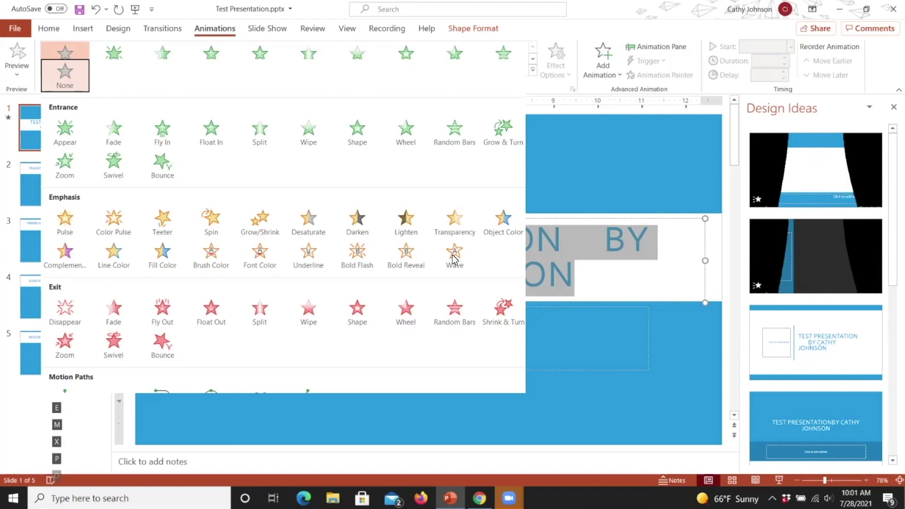
key(Down)
key(Down)
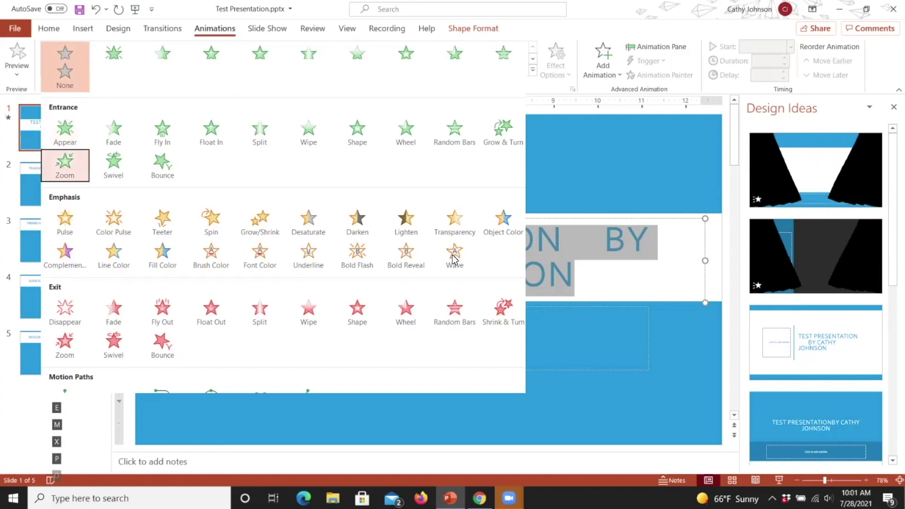
key(Down)
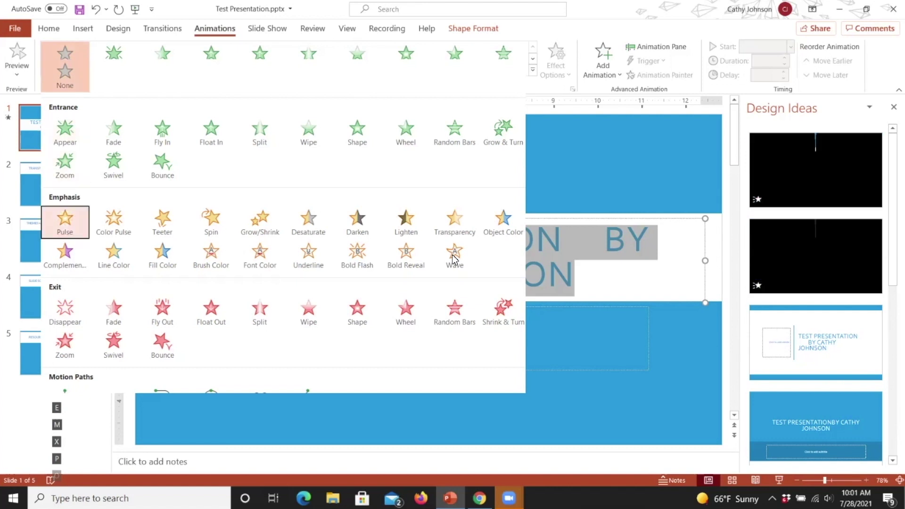
key(Down)
key(Right)
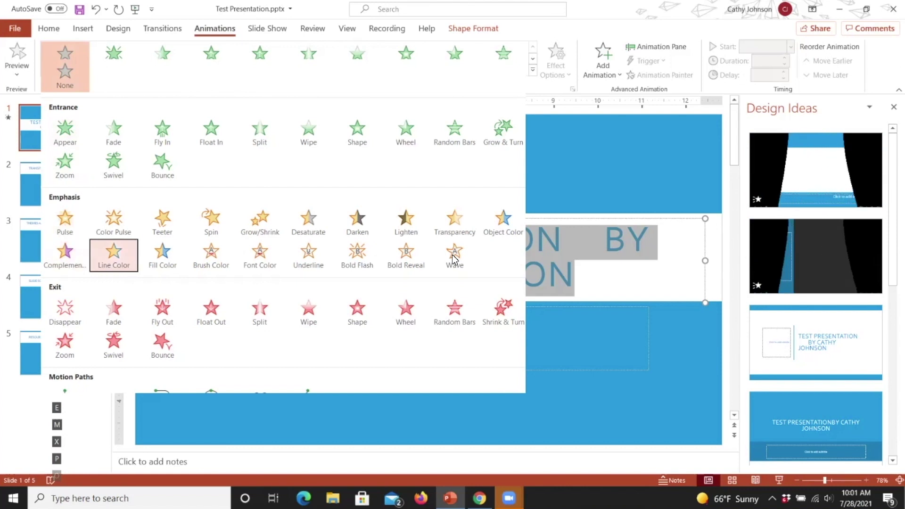
key(Up)
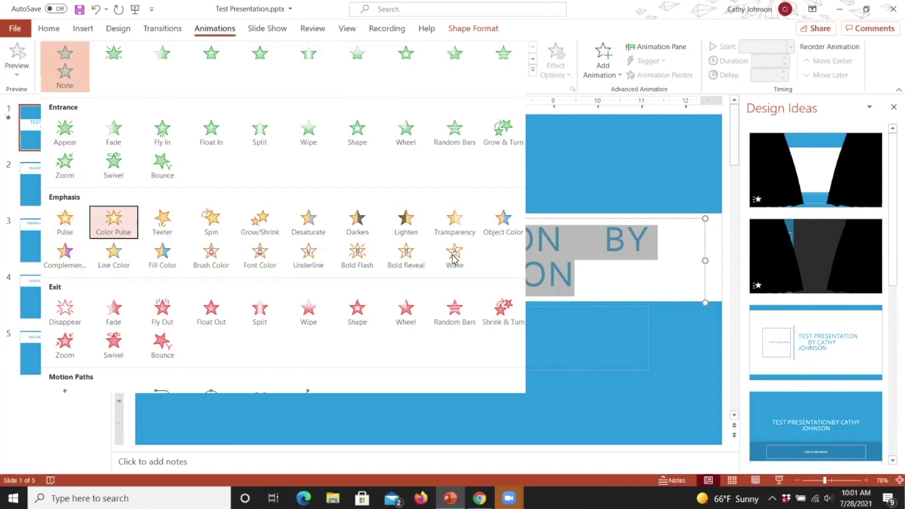
key(Escape)
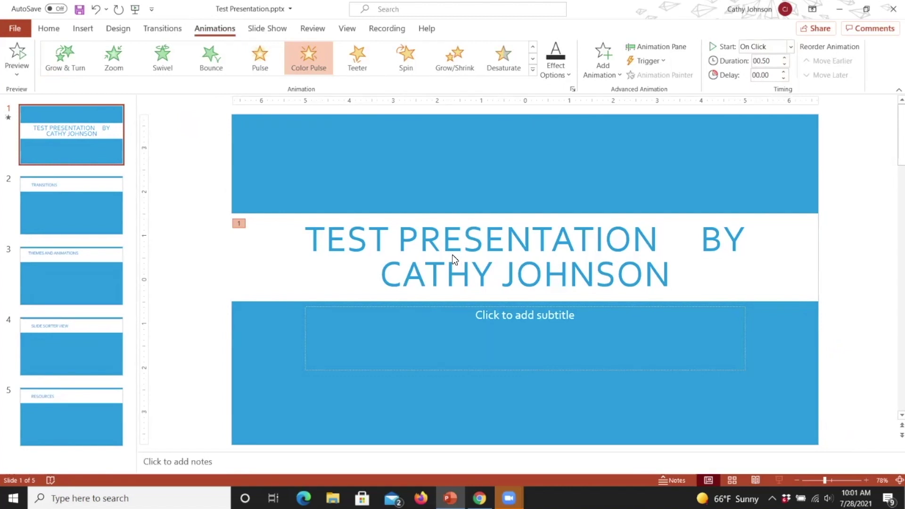
key(alt+a+s)
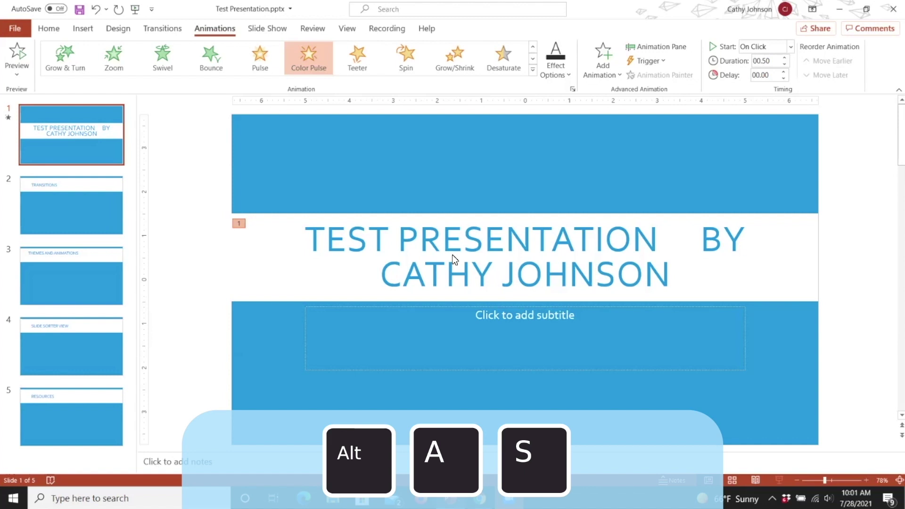
key(alt+a)
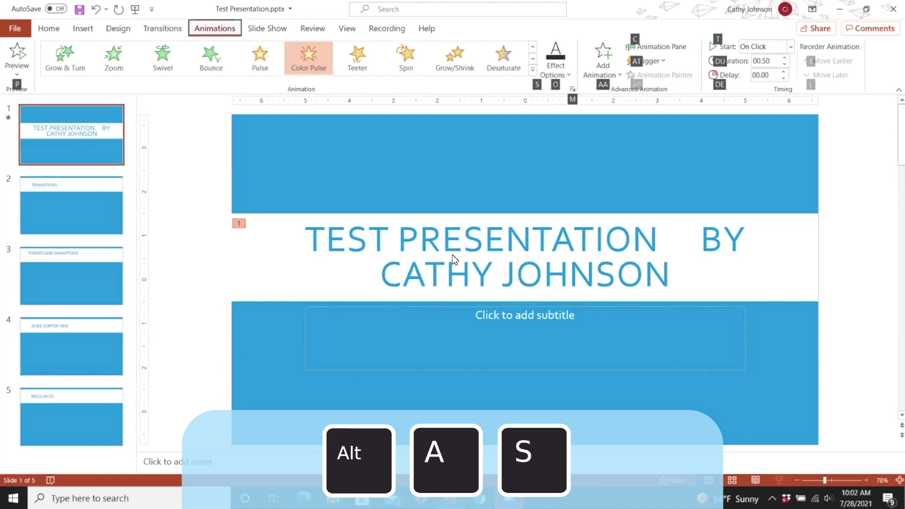
key(s)
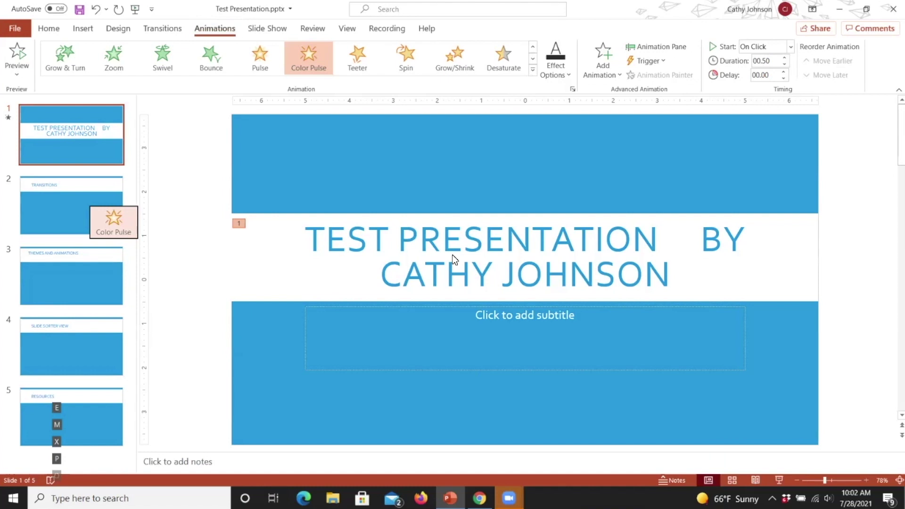
key(Escape)
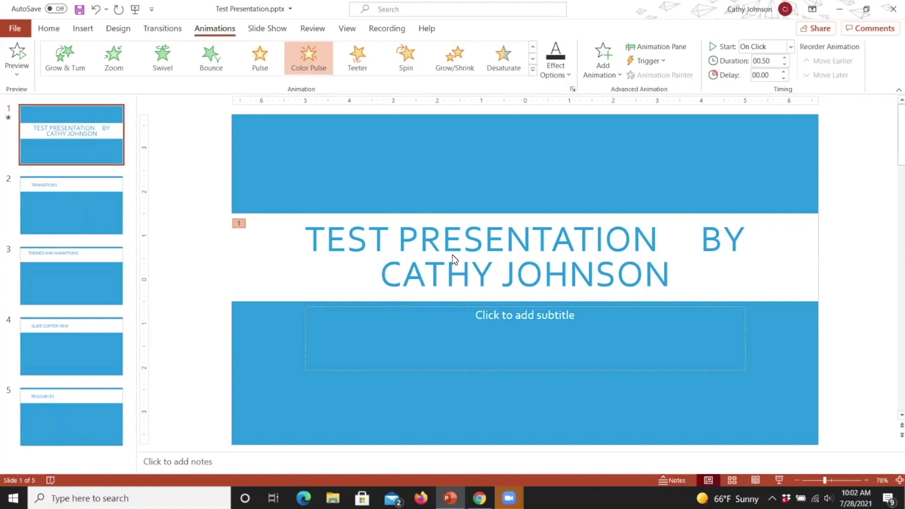